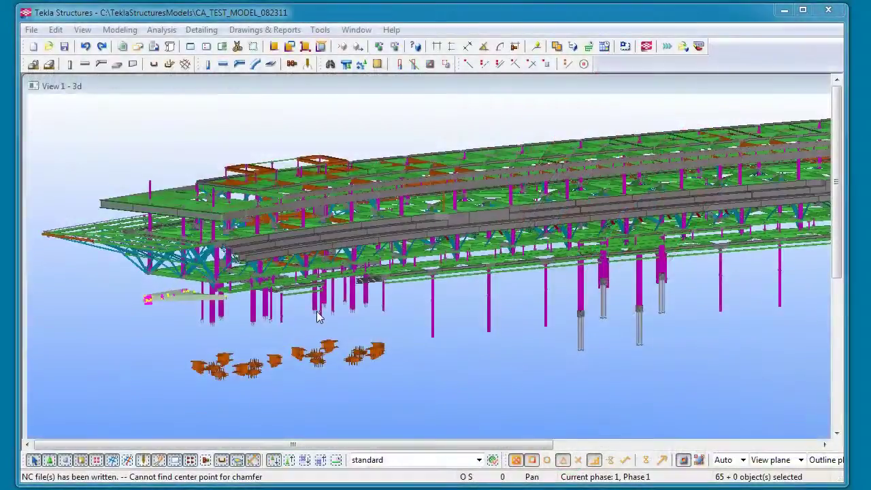
Select the framing members hanging below the structure's near end and populate the export list with the selected assemblies.
left_click(318, 315)
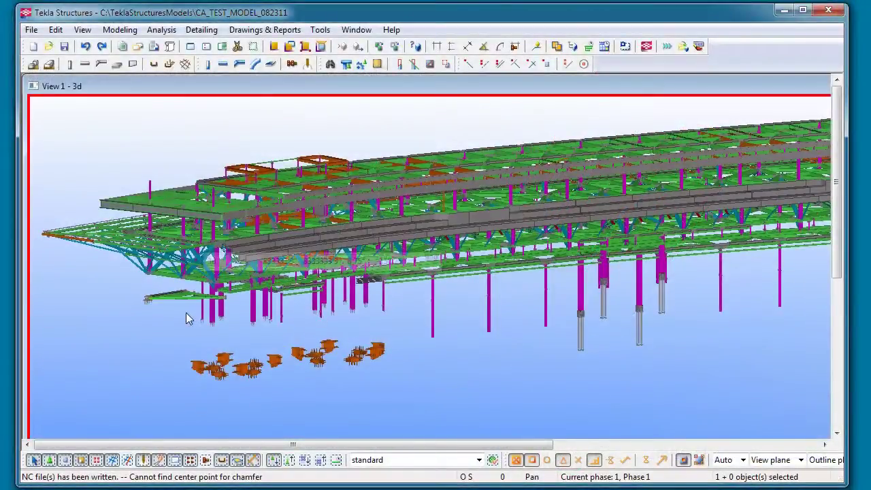
scroll(181, 314, "up", 3)
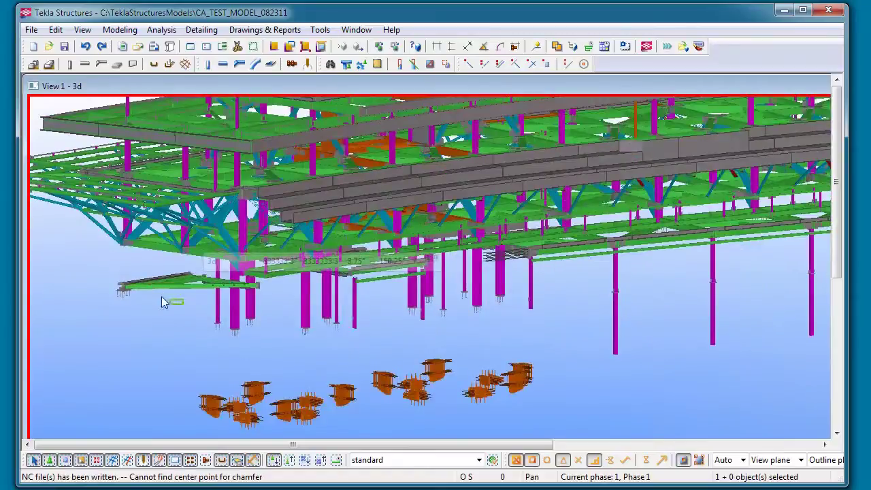
left_click_drag(185, 304, 123, 270)
middle_click_drag(235, 305, 279, 336)
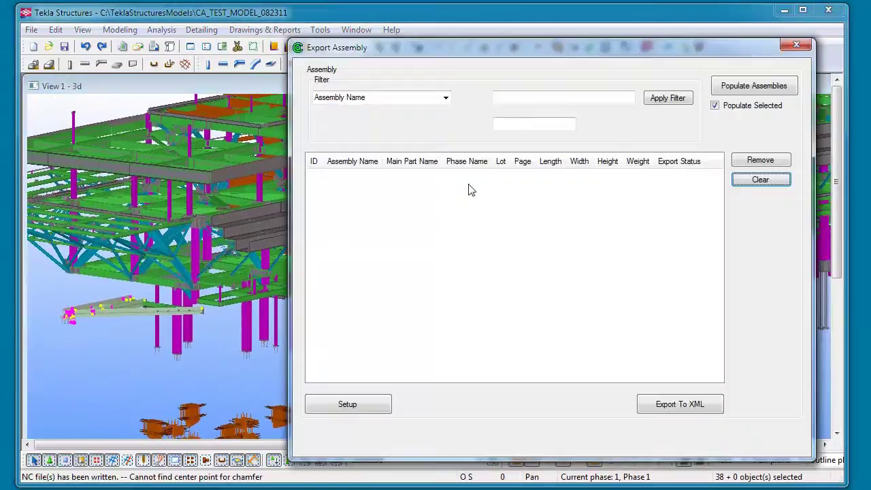
left_click(776, 89)
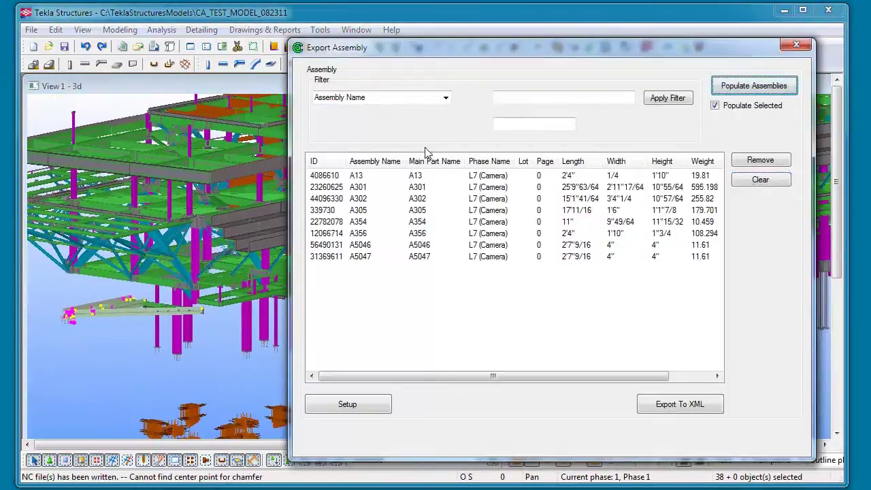
Check the first listed assemblies against the model highlights and export assembly A301 to XML.
left_click(380, 176)
key("Down")
key("Down")
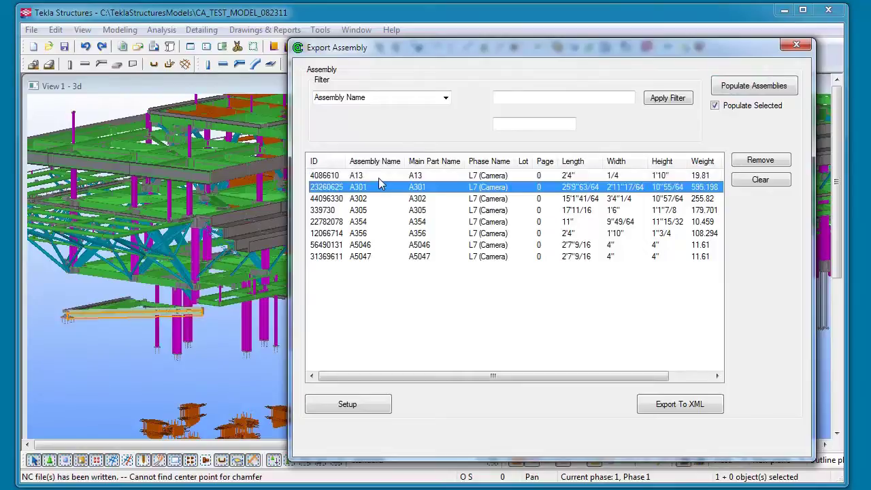
key("Down")
key("Up")
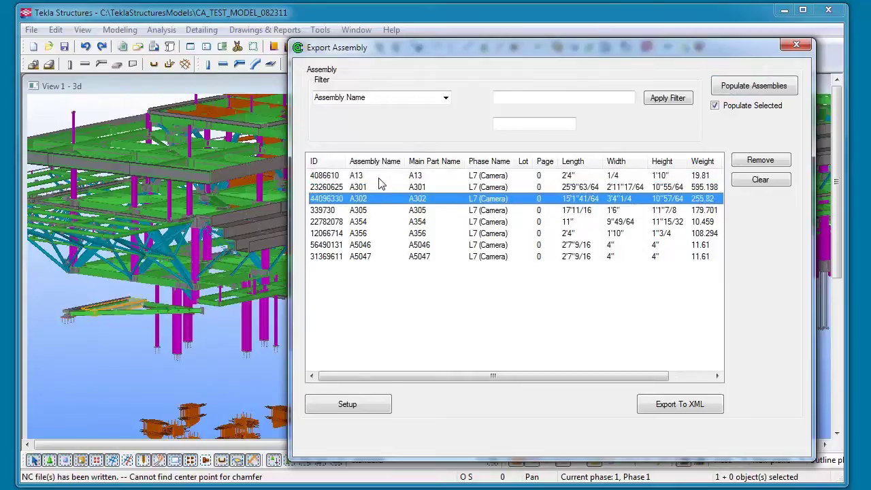
key("Up")
key("Up")
key("Down")
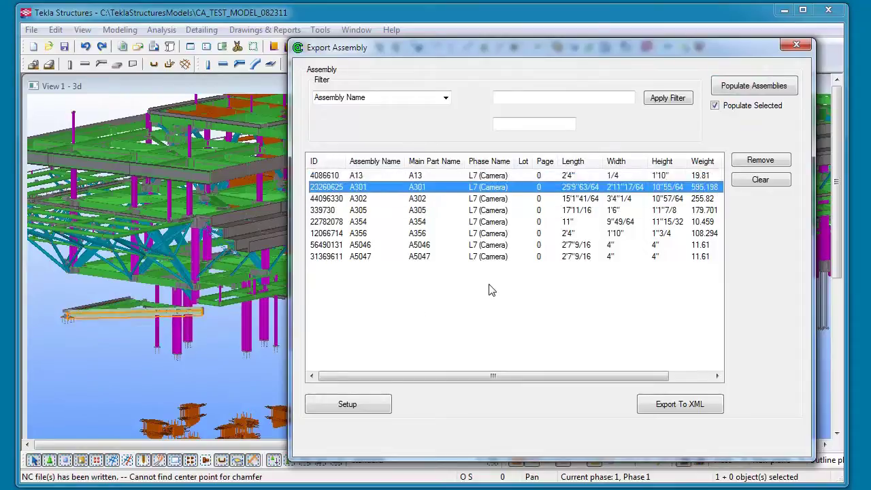
left_click(688, 401)
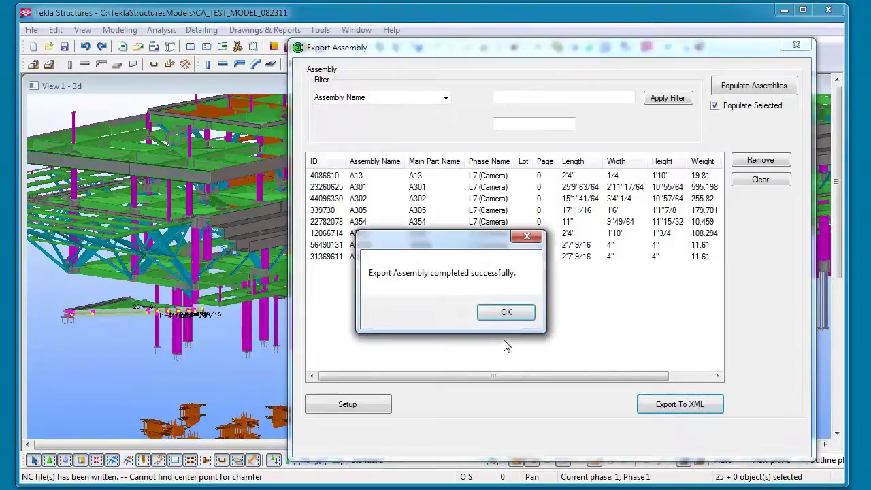
left_click(510, 315)
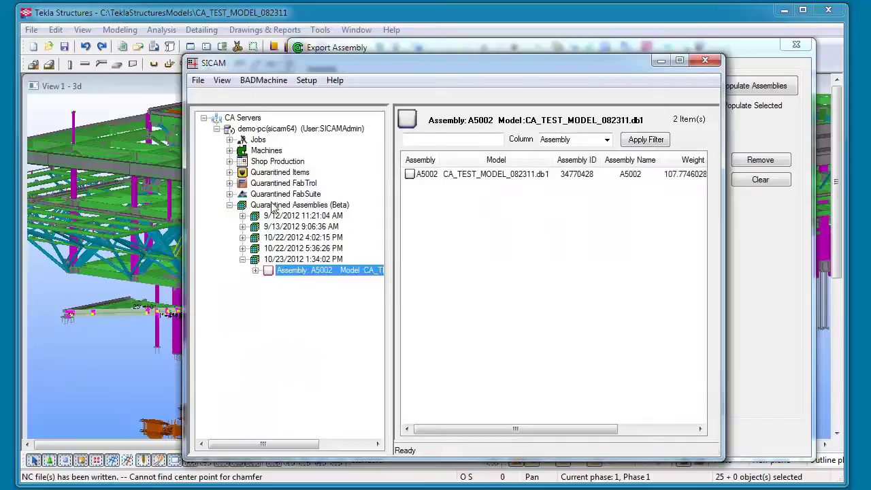
In SICAM, import all assembly files from the Demo Assemblies folder into Quarantined Assemblies (Beta).
right_click(272, 206)
left_click(338, 211)
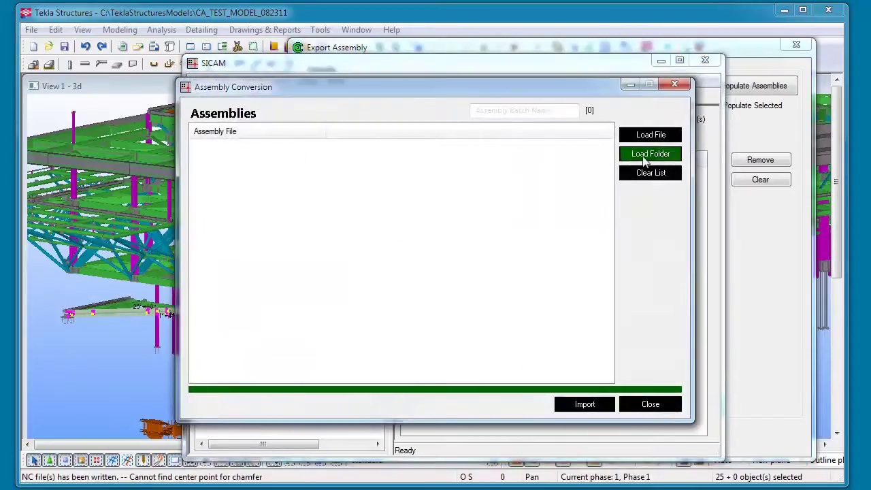
left_click(644, 155)
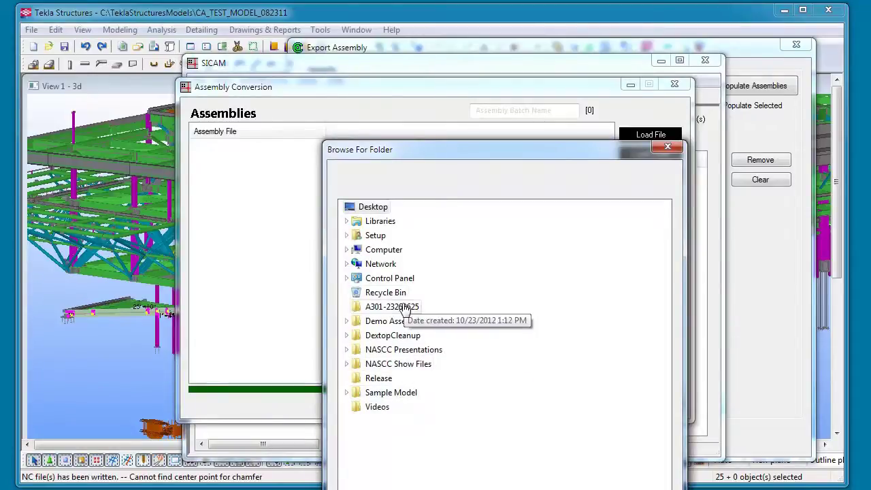
double_click(398, 321)
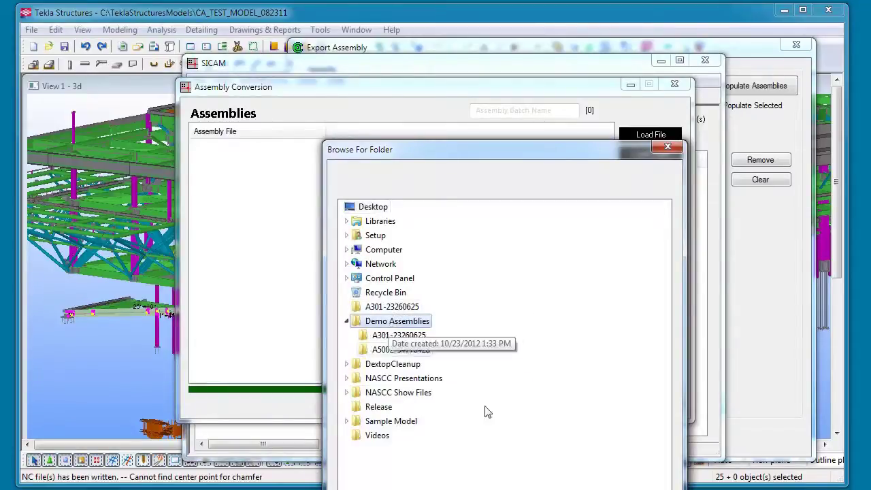
key("Return")
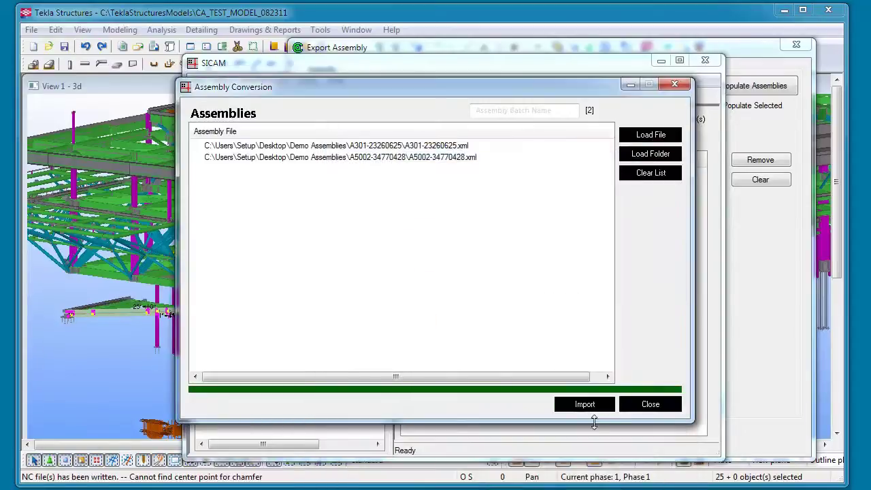
left_click(579, 404)
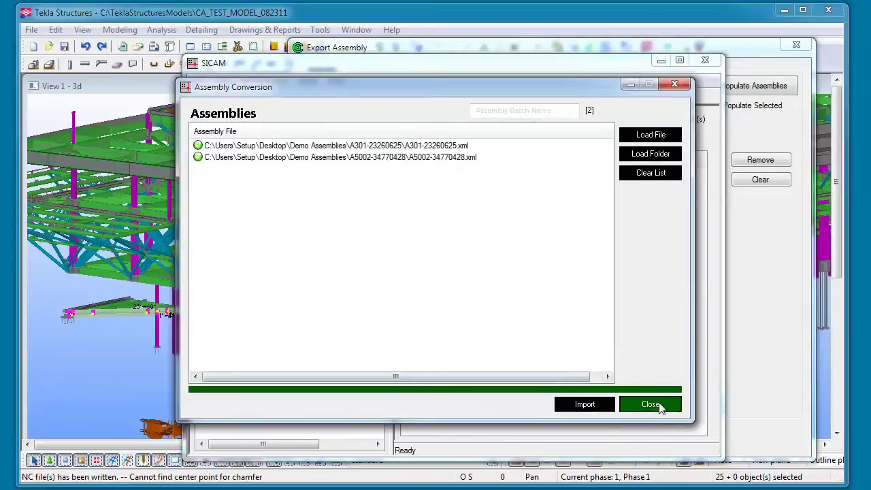
left_click(650, 404)
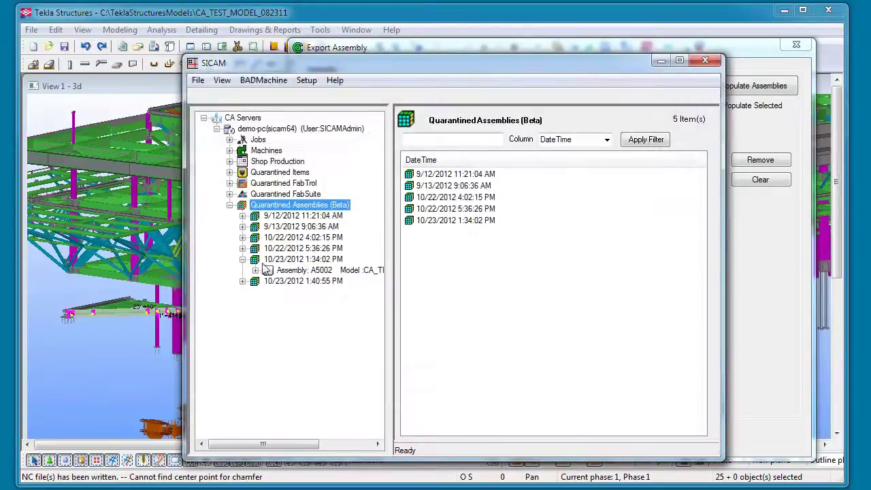
Open assembly A301 from the 10/23/2012 1:40:55 PM batch in the assembly viewer and close the Export Assembly window.
left_click(286, 281)
left_click(288, 292)
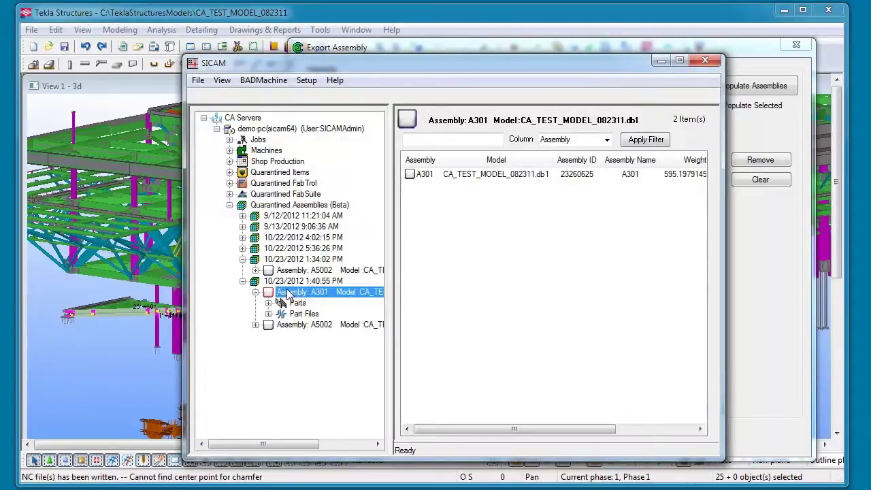
double_click(287, 292)
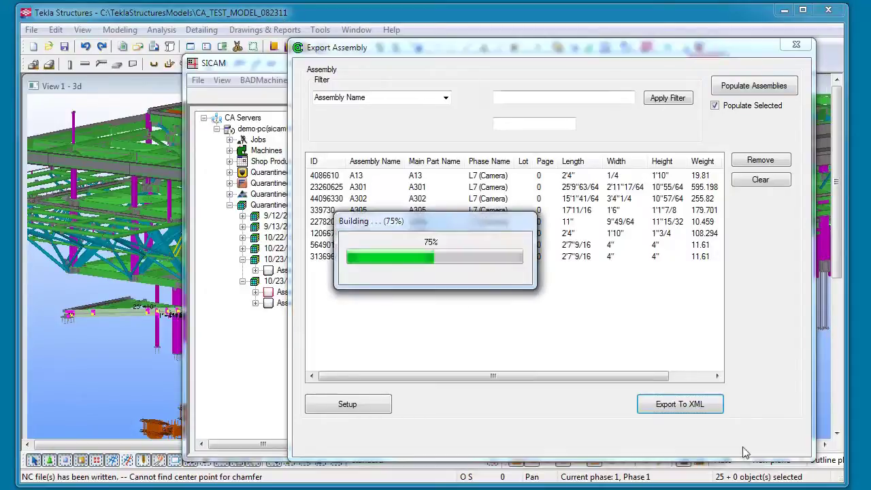
left_click(795, 45)
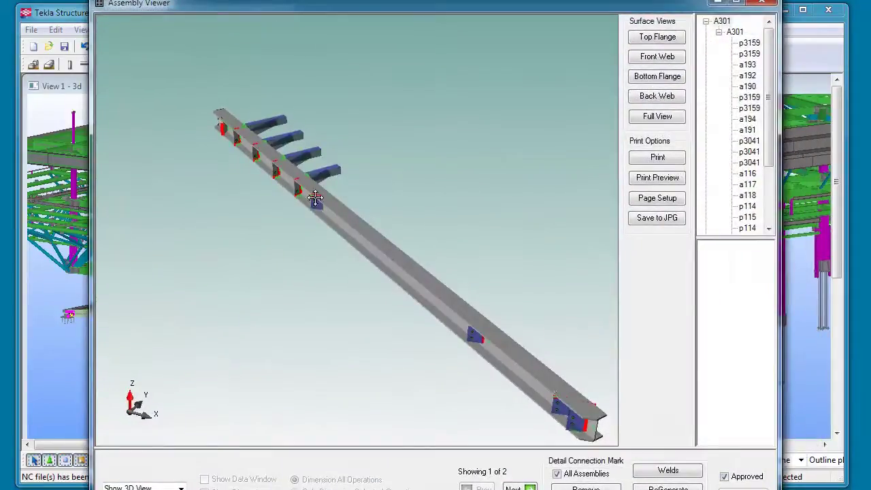
Examine the plates attached along beam A301 up close and select one p3159 plate to show its part data.
left_click_drag(315, 197, 417, 184)
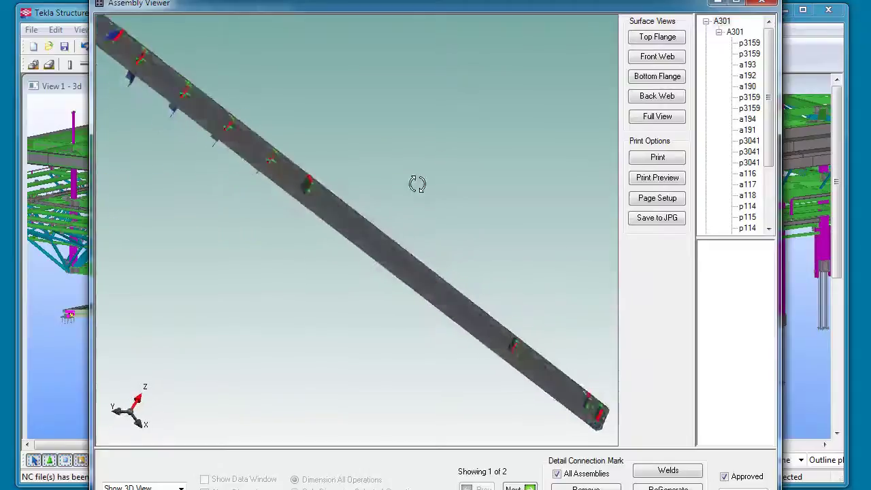
scroll(259, 171, "up", 5)
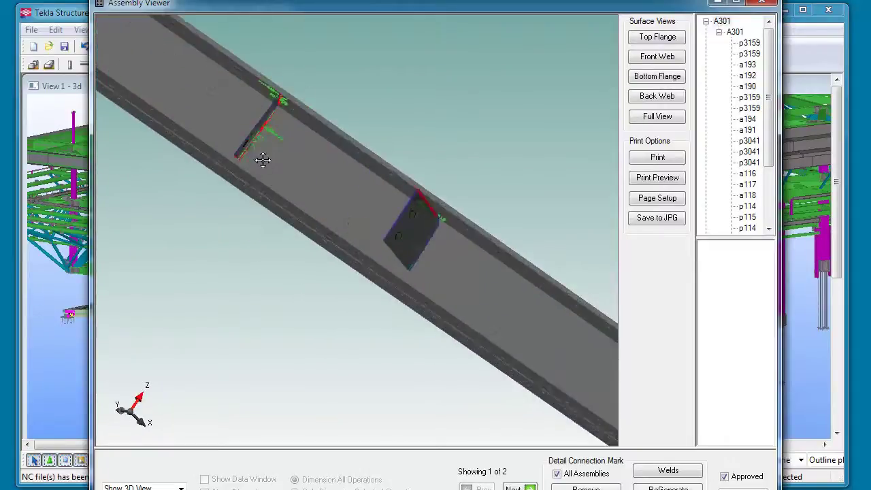
left_click_drag(262, 159, 358, 142)
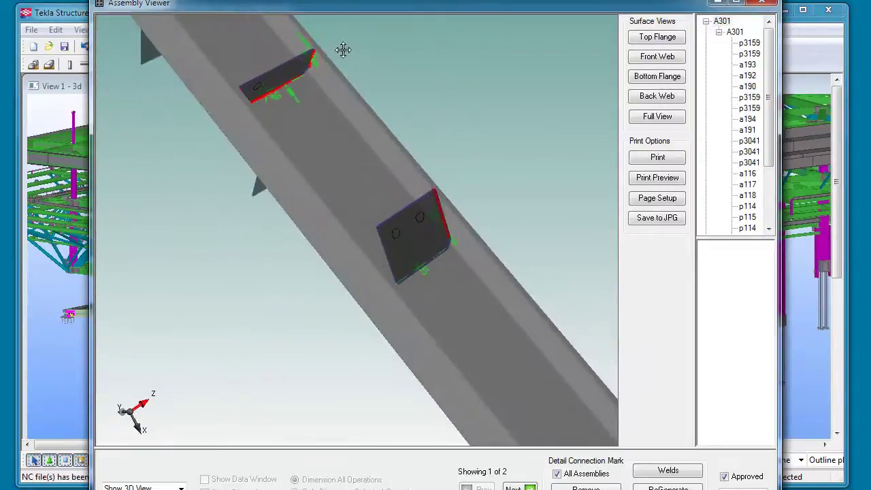
left_click_drag(343, 50, 321, 101)
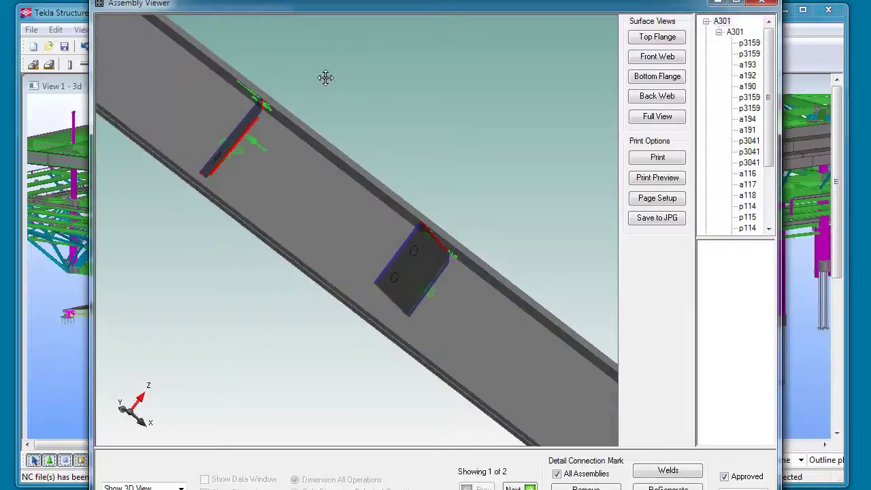
scroll(194, 120, "up", 3)
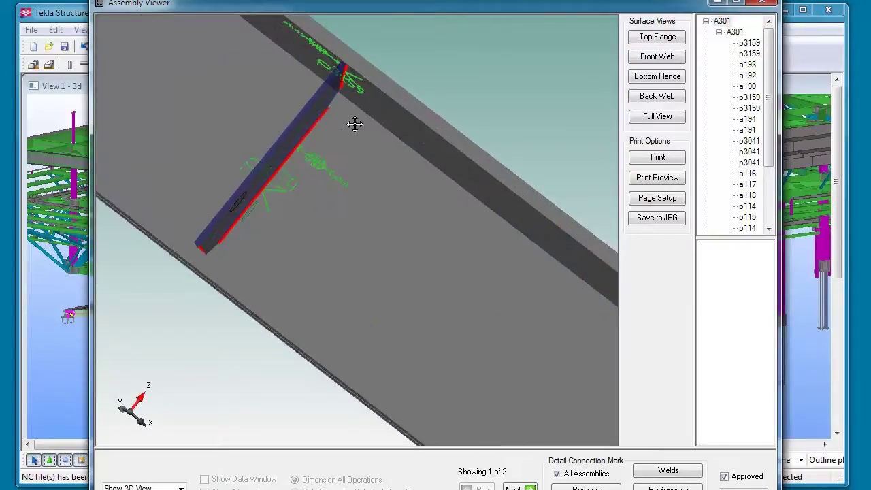
left_click_drag(350, 127, 270, 184)
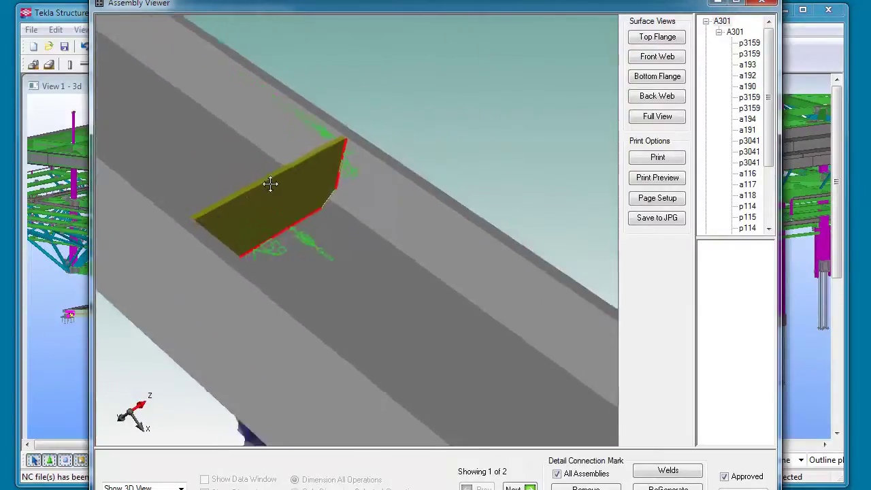
left_click(270, 184)
Examine the weld symbols, part marks and red weld edges around the selected p3159 plate from several angles.
scroll(230, 233, "up", 3)
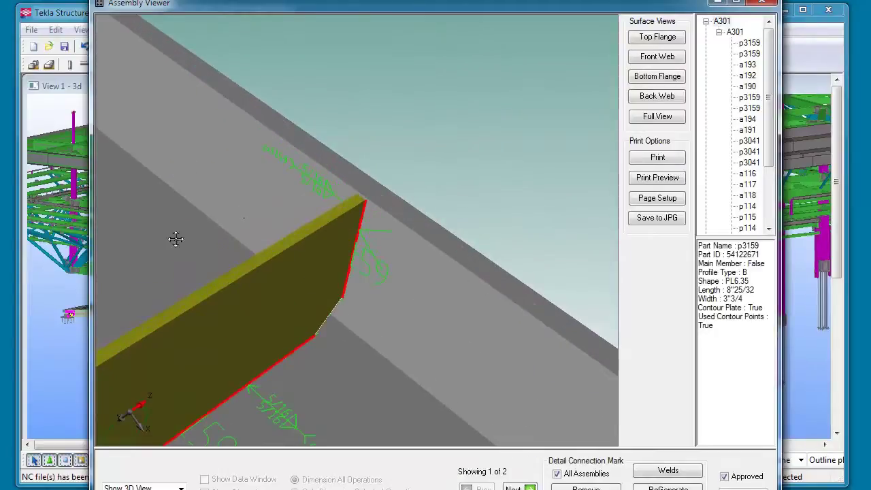
left_click_drag(217, 383, 289, 385)
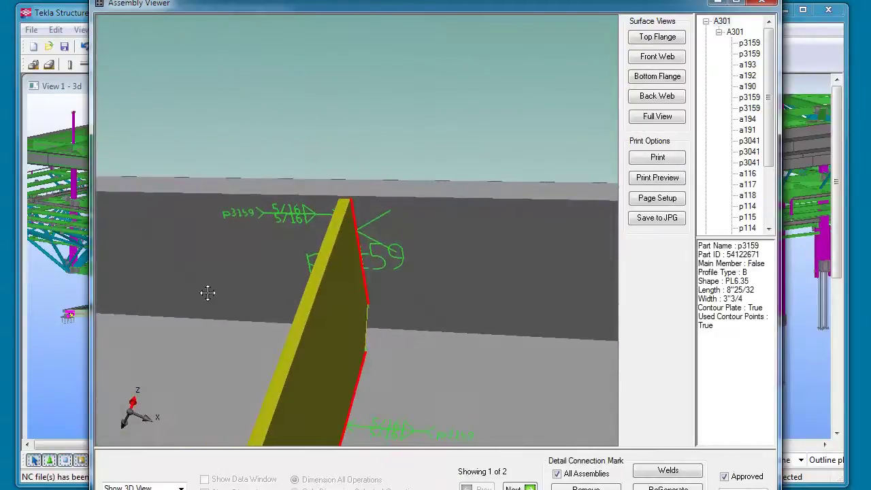
left_click_drag(208, 293, 245, 233)
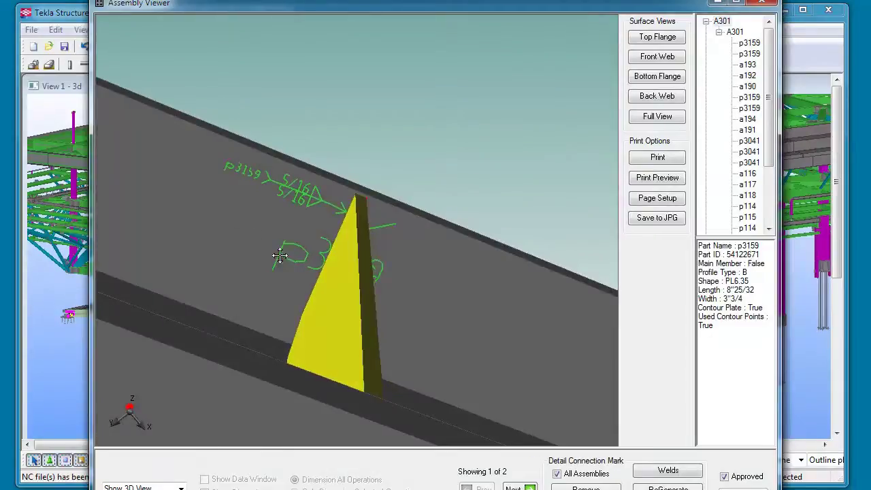
left_click_drag(366, 342, 347, 333)
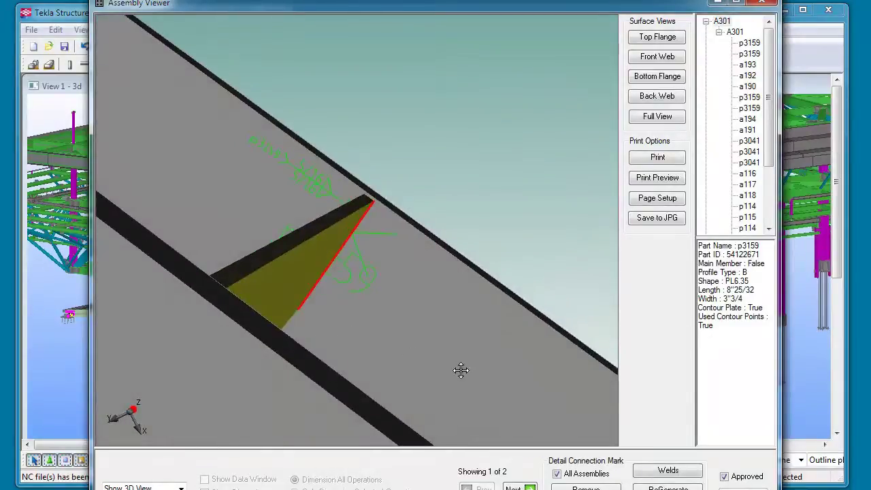
left_click_drag(460, 369, 383, 379)
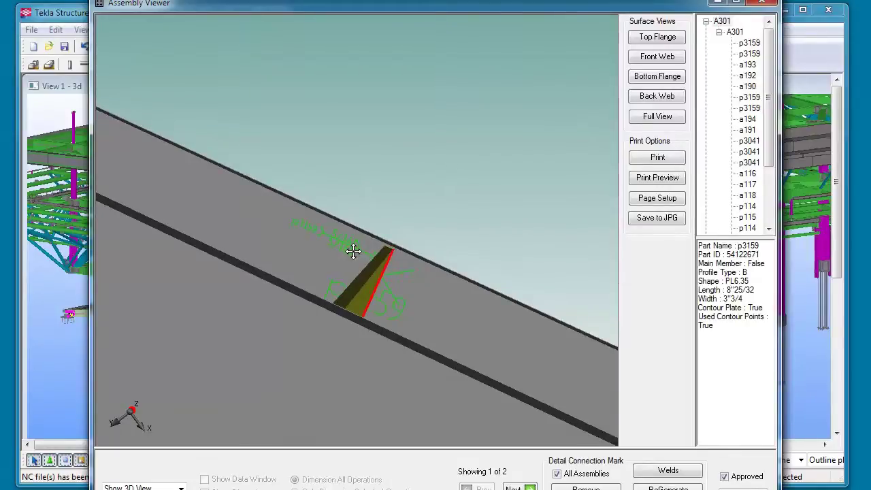
scroll(347, 241, "up", 2)
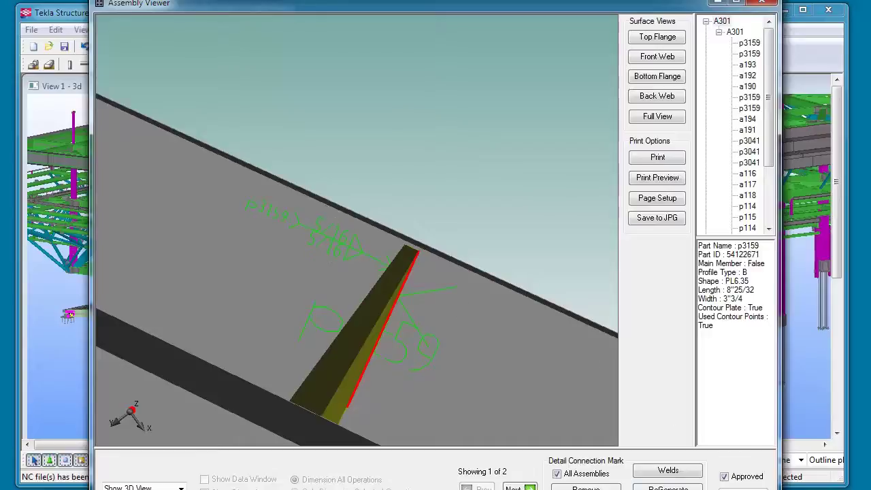
middle_click_drag(435, 302, 343, 350)
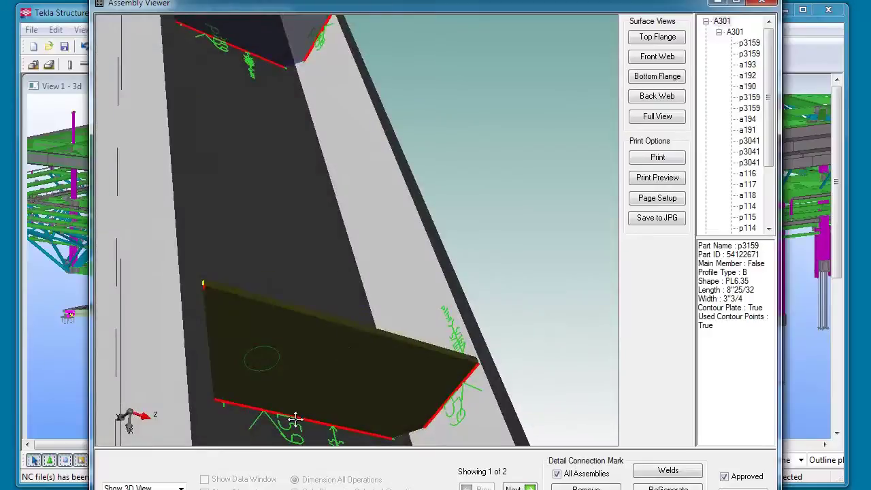
middle_click_drag(310, 422, 367, 414)
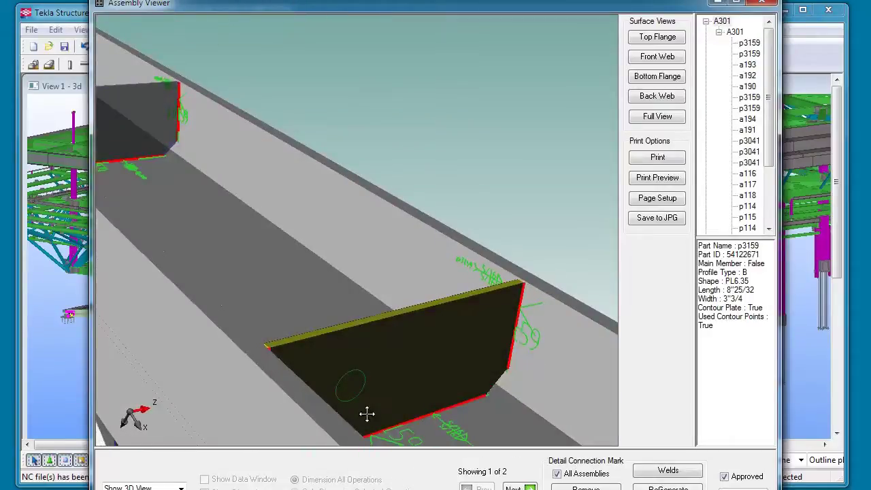
middle_click_drag(484, 317, 445, 283)
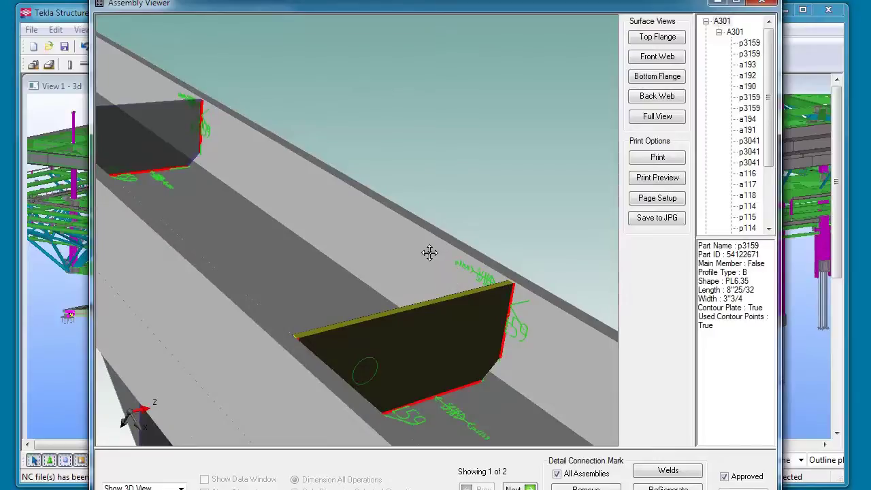
middle_click_drag(364, 253, 424, 272)
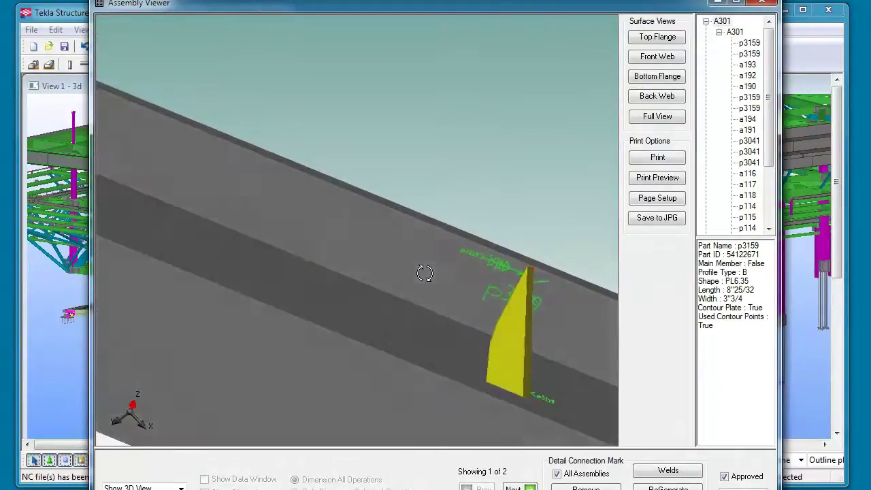
middle_click_drag(517, 333, 439, 301)
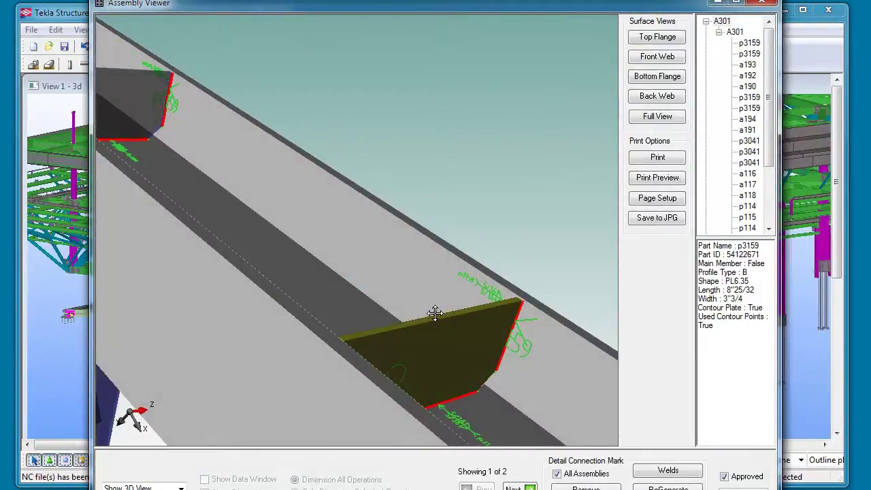
Select main member A301 to show its part data, restore the full view and examine the marks along the beam up close.
left_click(748, 43)
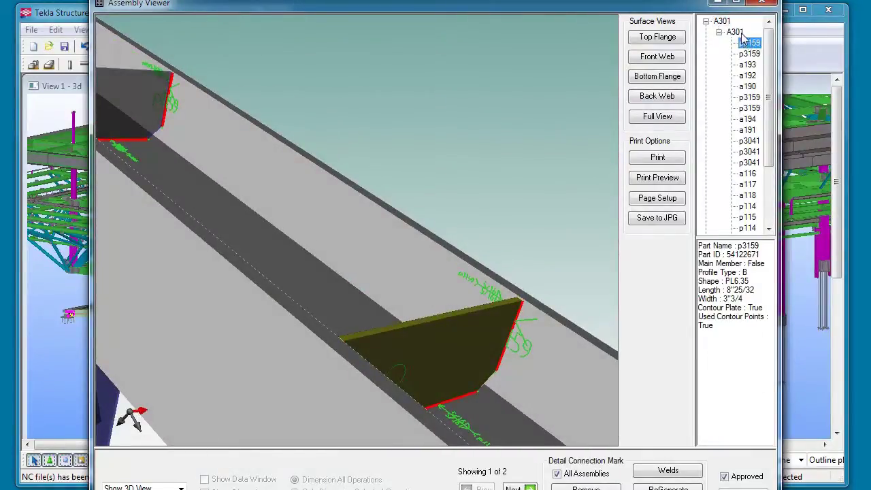
left_click(738, 32)
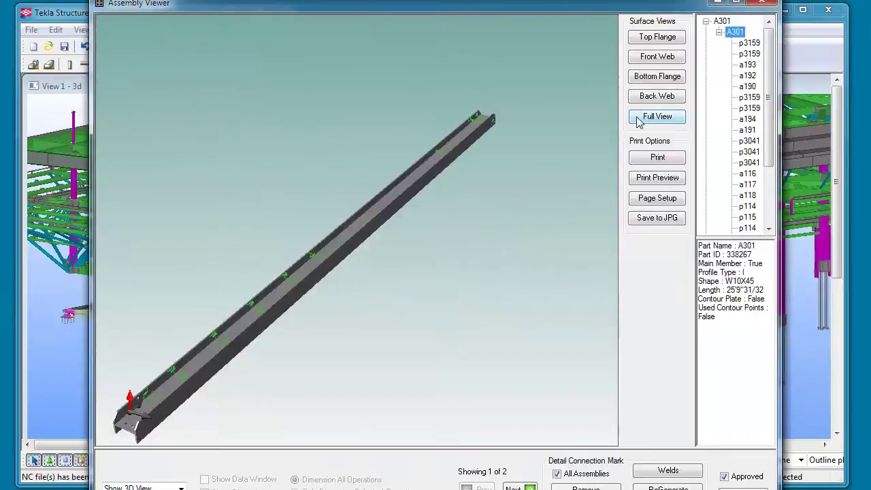
scroll(172, 378, "up", 5)
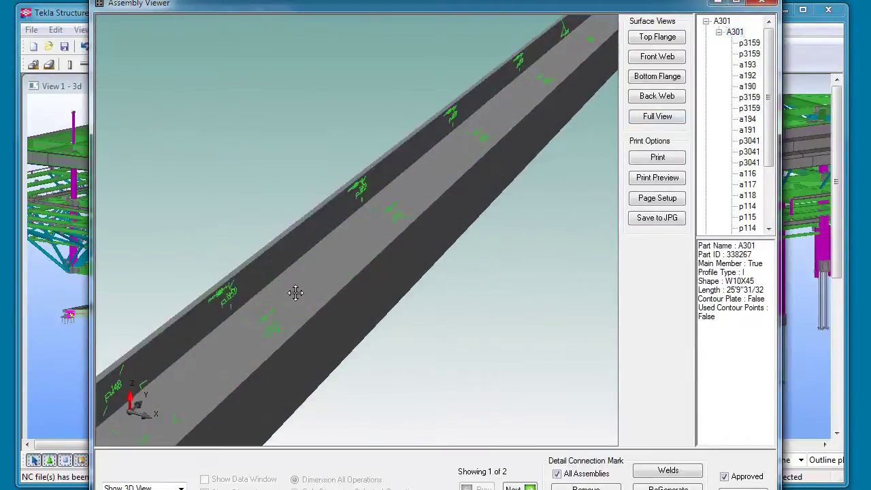
scroll(218, 303, "up", 3)
scroll(179, 297, "down", 3)
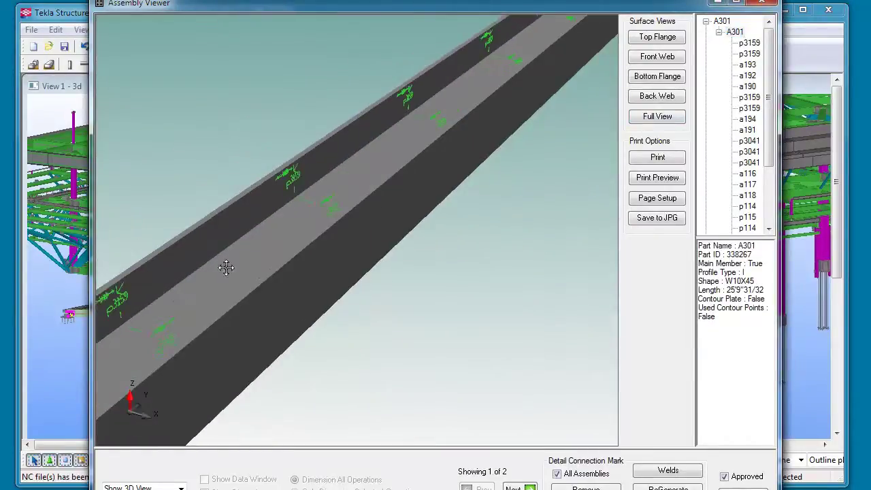
middle_click_drag(132, 317, 463, 184)
middle_click_drag(441, 307, 333, 315)
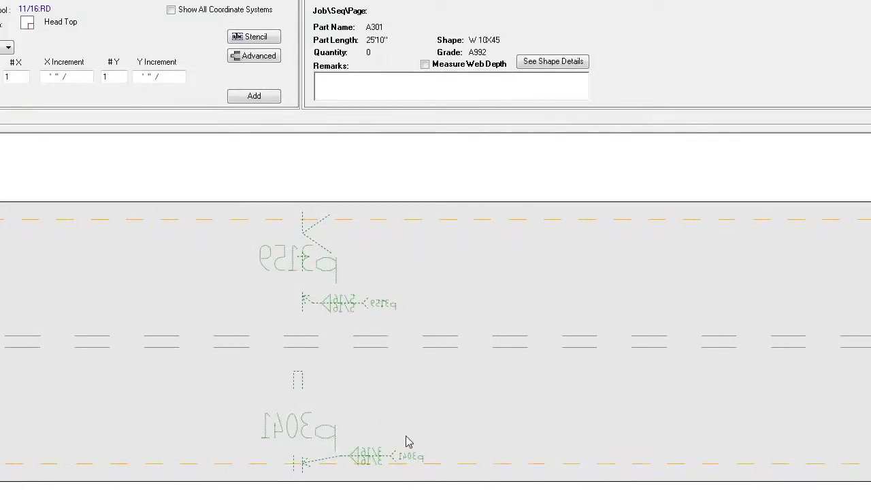
Move the p3041 weld symbol farther right and slightly up, well clear of the p3041 part mark, keeping its leader attached.
scroll(408, 442, "up", 3)
mouse_move(352, 431)
middle_mouse_down()
mouse_move(375, 379)
mouse_move(370, 398)
mouse_move(379, 397)
middle_mouse_up()
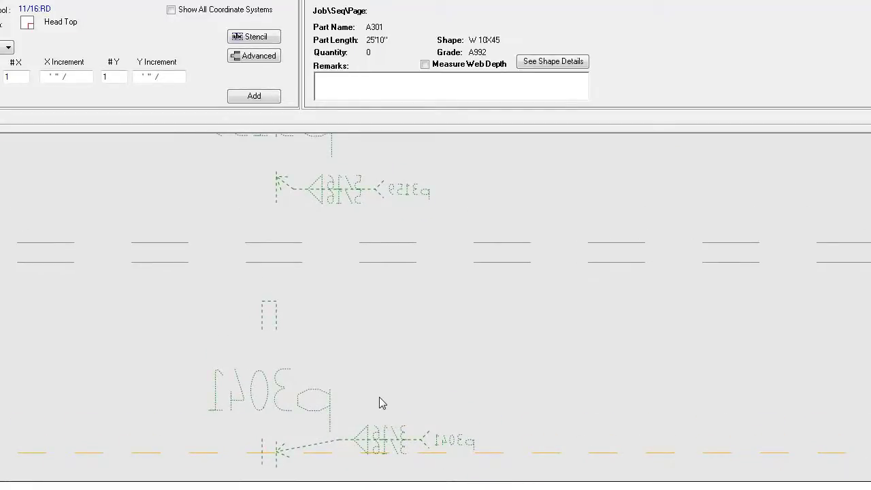
left_click(395, 446)
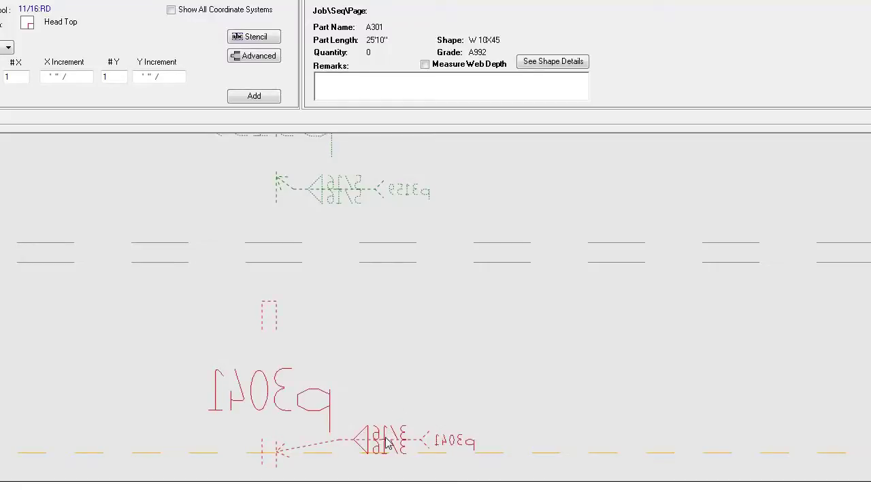
left_click(419, 434)
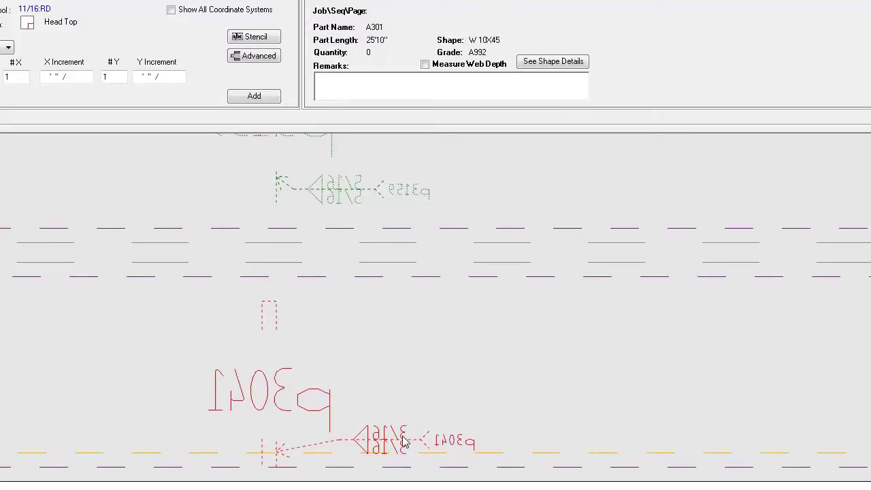
left_click_drag(395, 442, 592, 406)
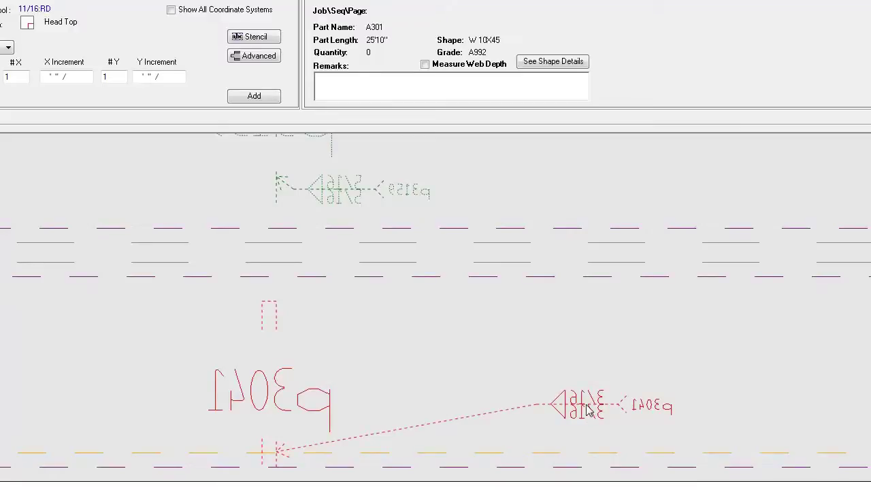
Edit the p3041 weld so its arrow-side weld type is Flare V Groove, apply the update and close the weld editor.
right_click(585, 409)
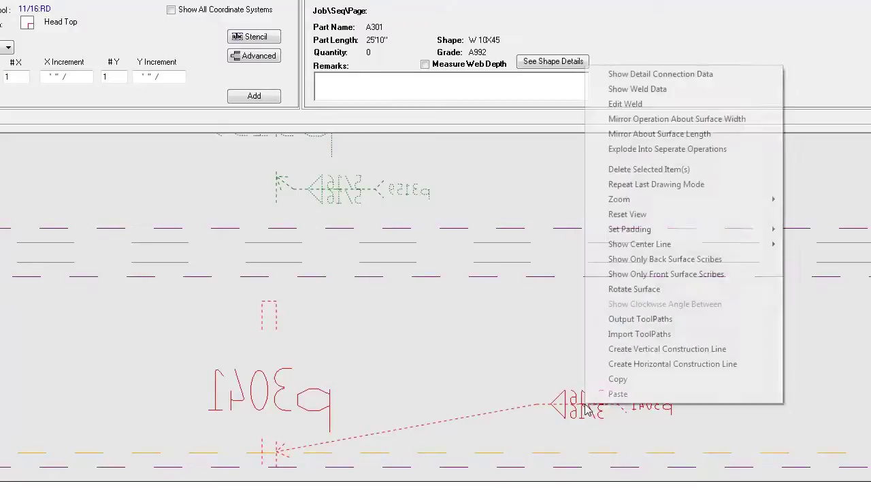
left_click(643, 104)
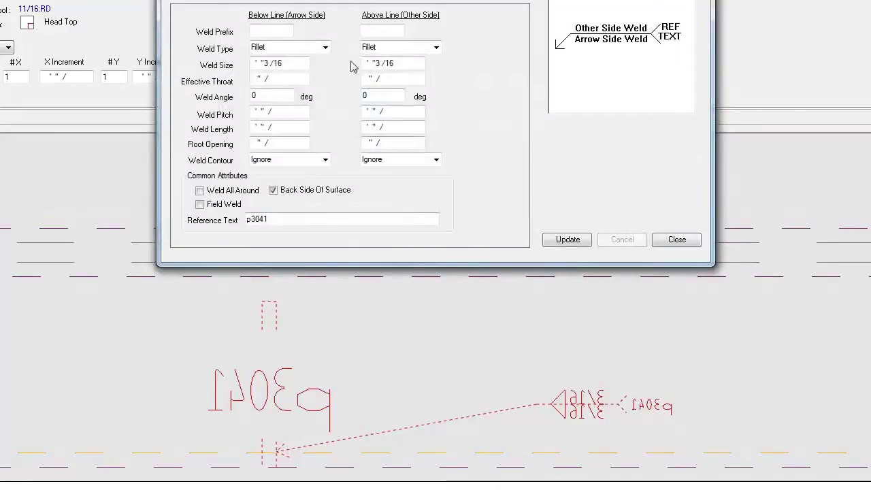
left_click(325, 48)
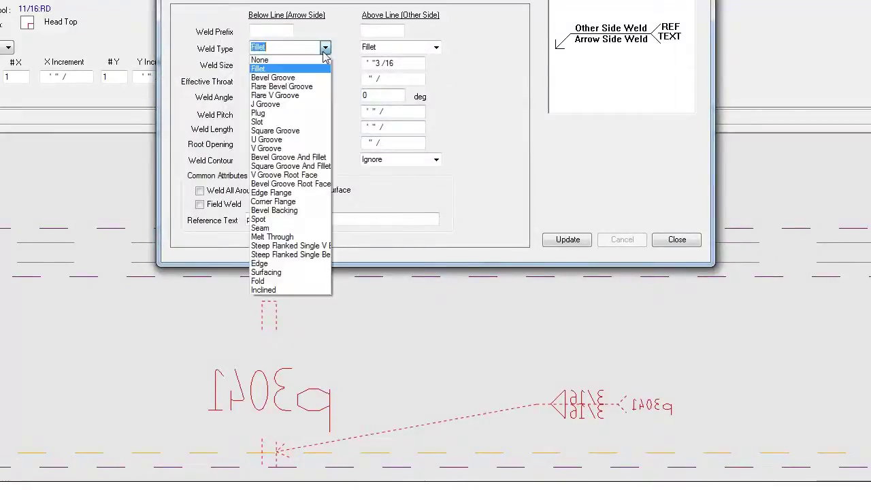
left_click(276, 93)
left_click(565, 240)
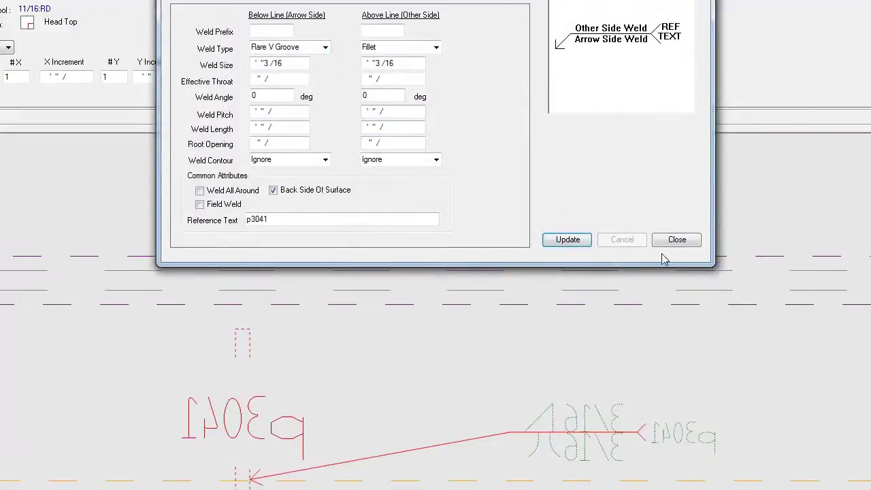
left_click(677, 240)
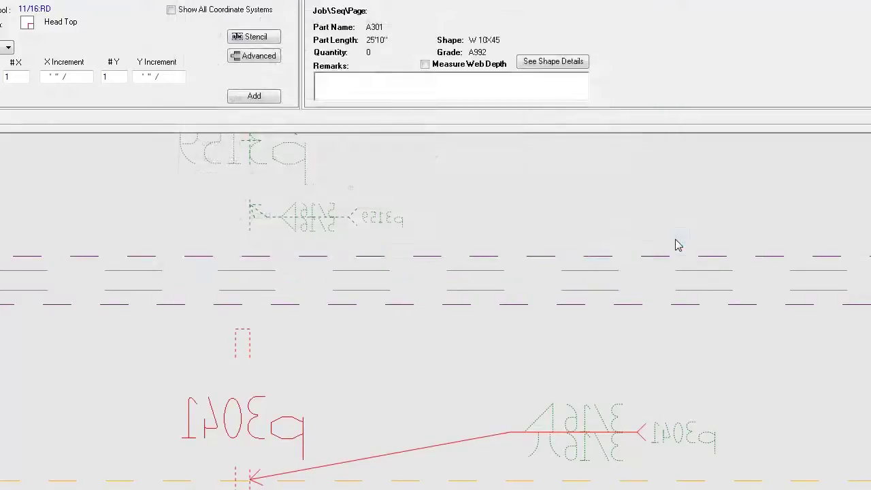